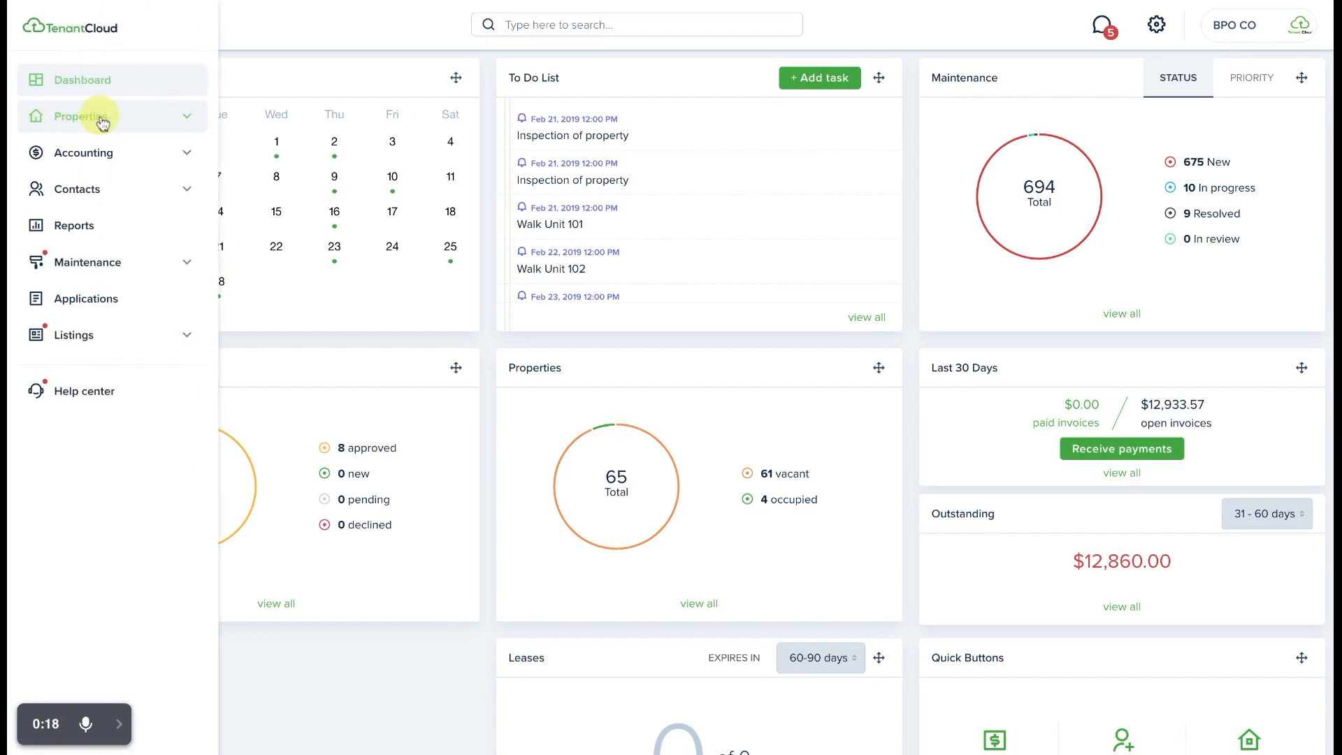
# - Open the properties list, look at the property data import page, and return to the list
pyautogui.click(98, 122)
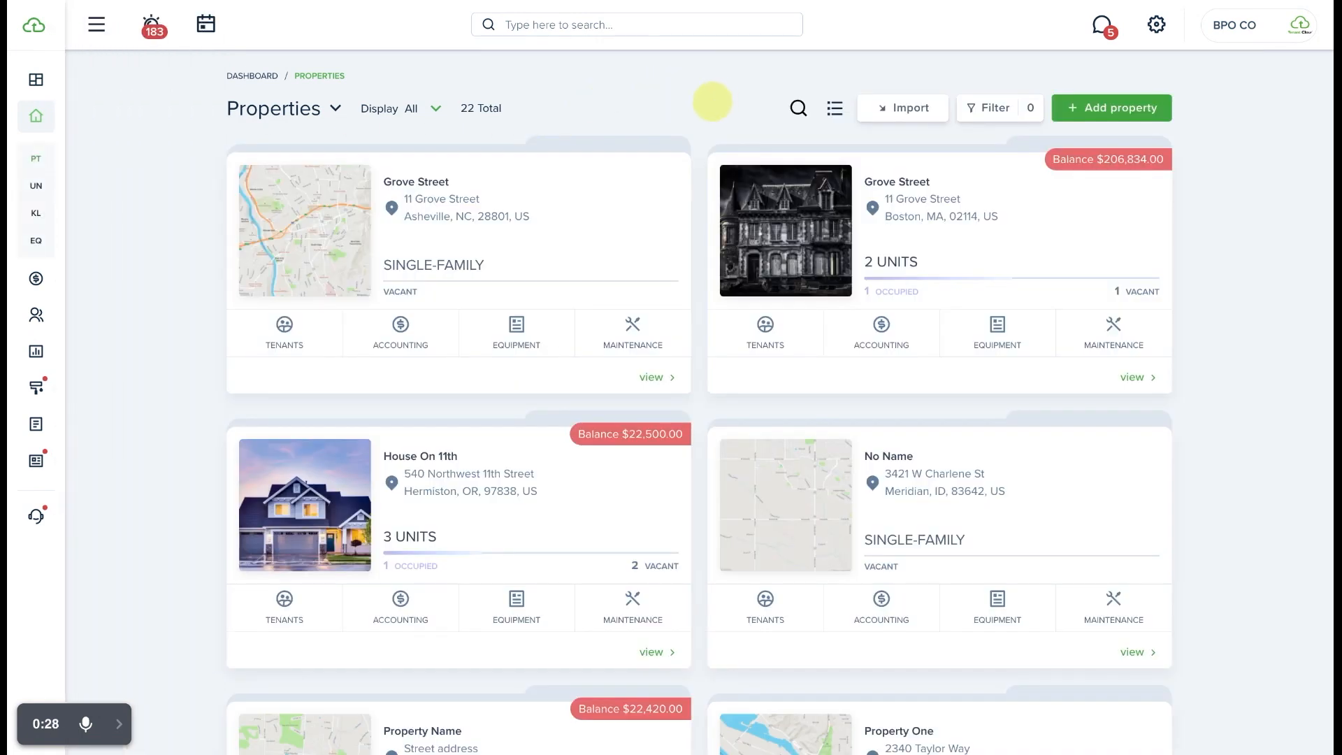
pyautogui.click(905, 112)
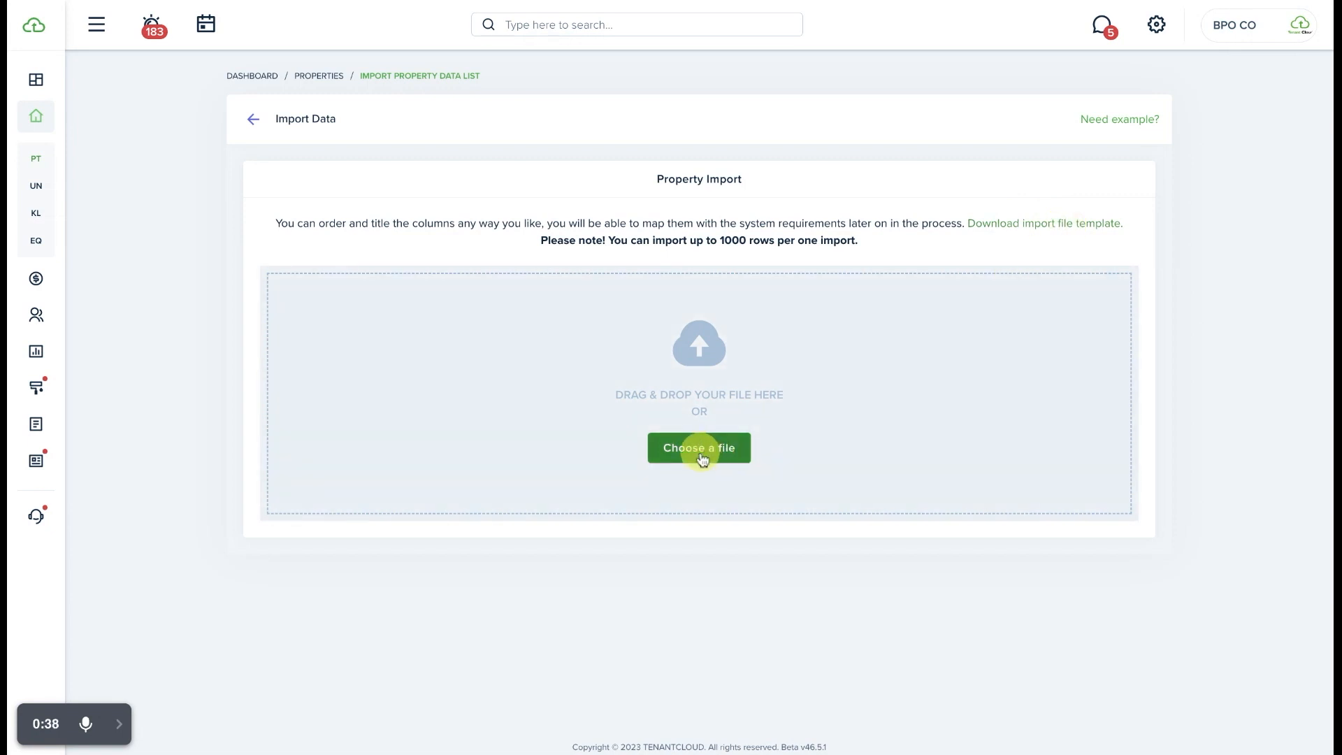
pyautogui.click(319, 76)
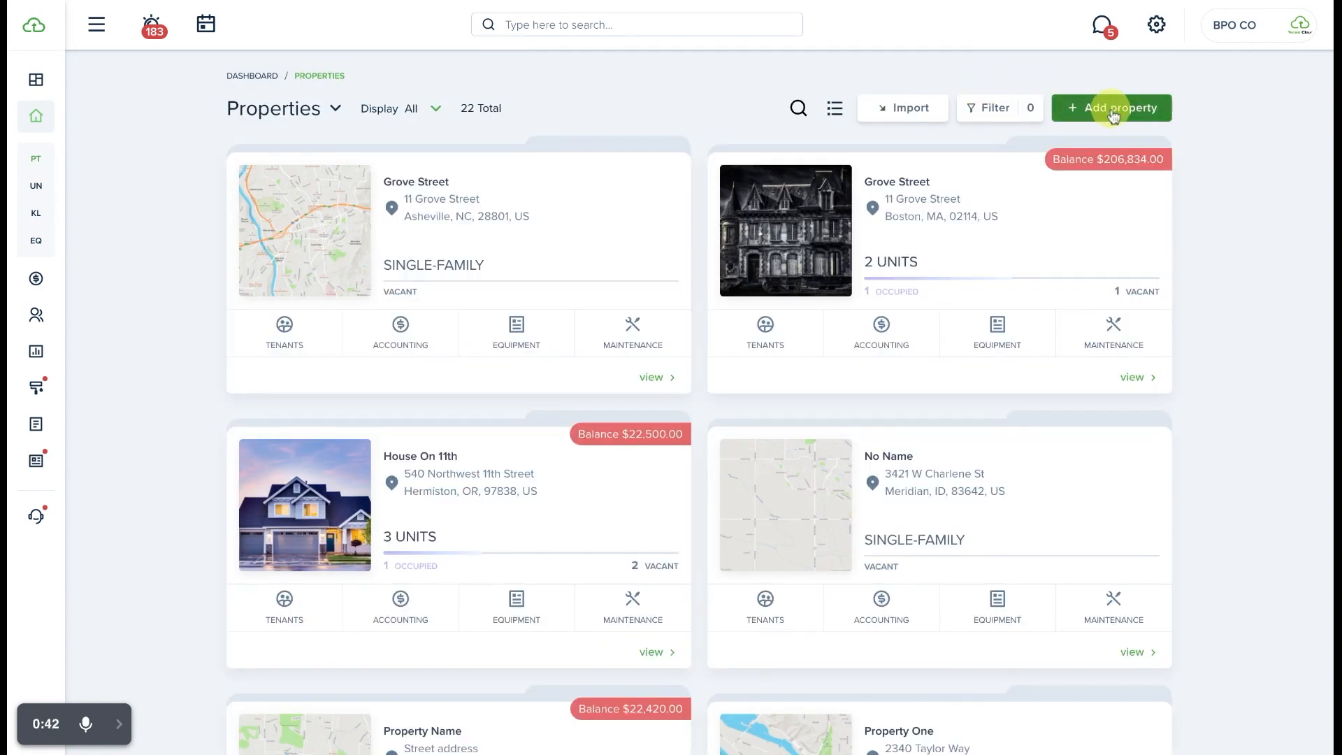
# - Start a new property, set its type to Multi Unit, and add a second unit
pyautogui.click(1114, 112)
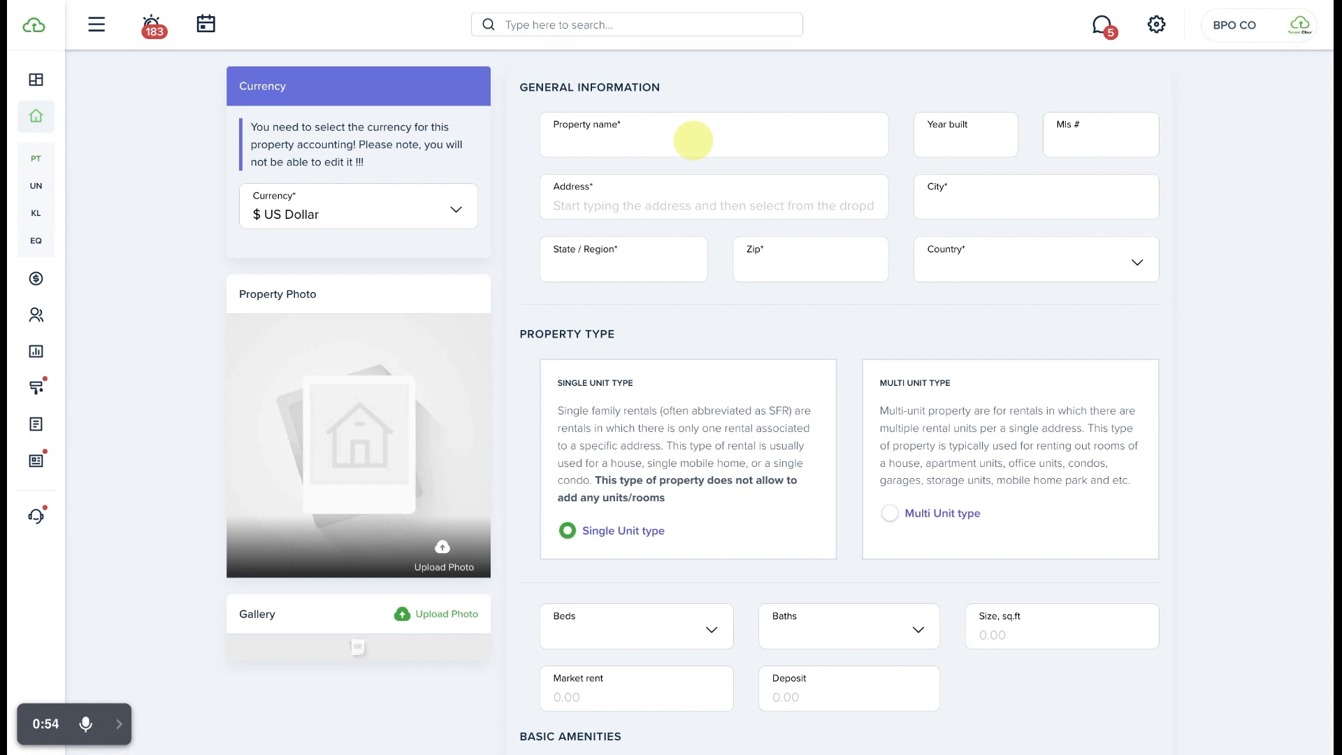
pyautogui.scroll(-2, 693, 142)
pyautogui.click(891, 348)
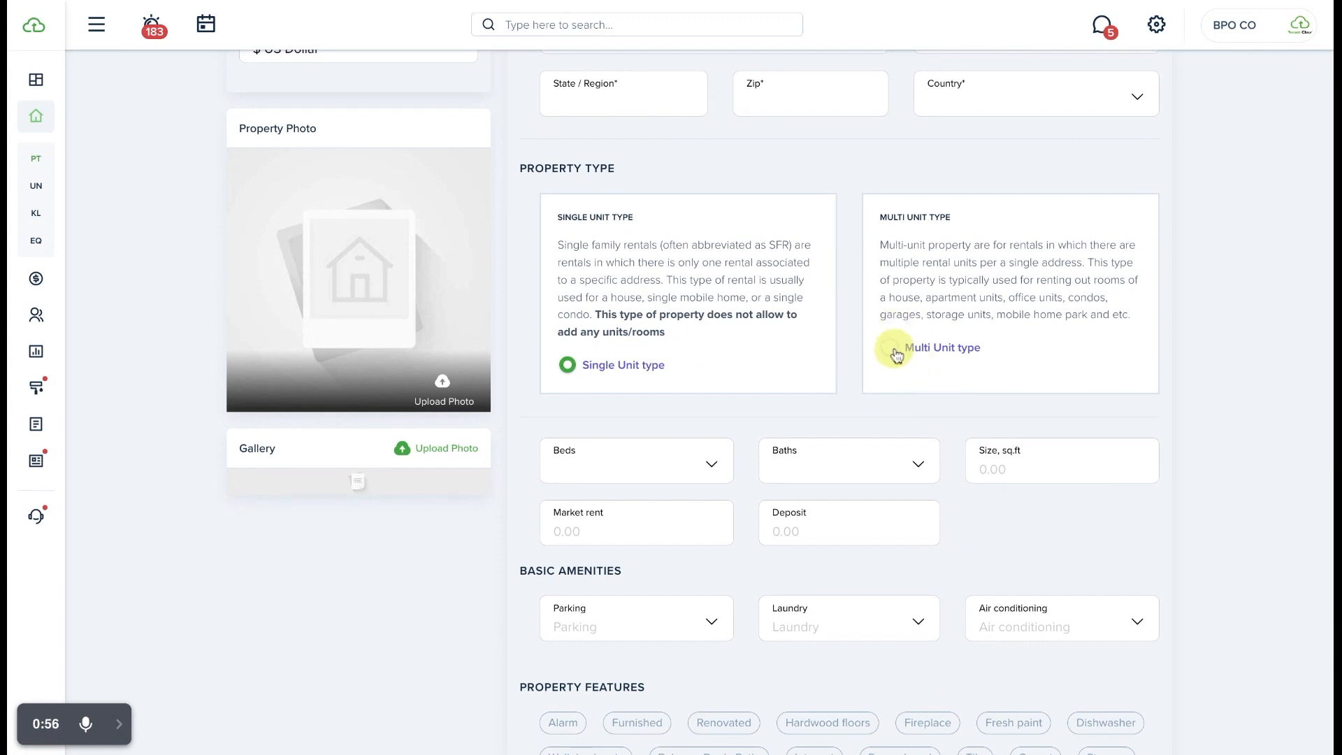
pyautogui.scroll(-3, 851, 308)
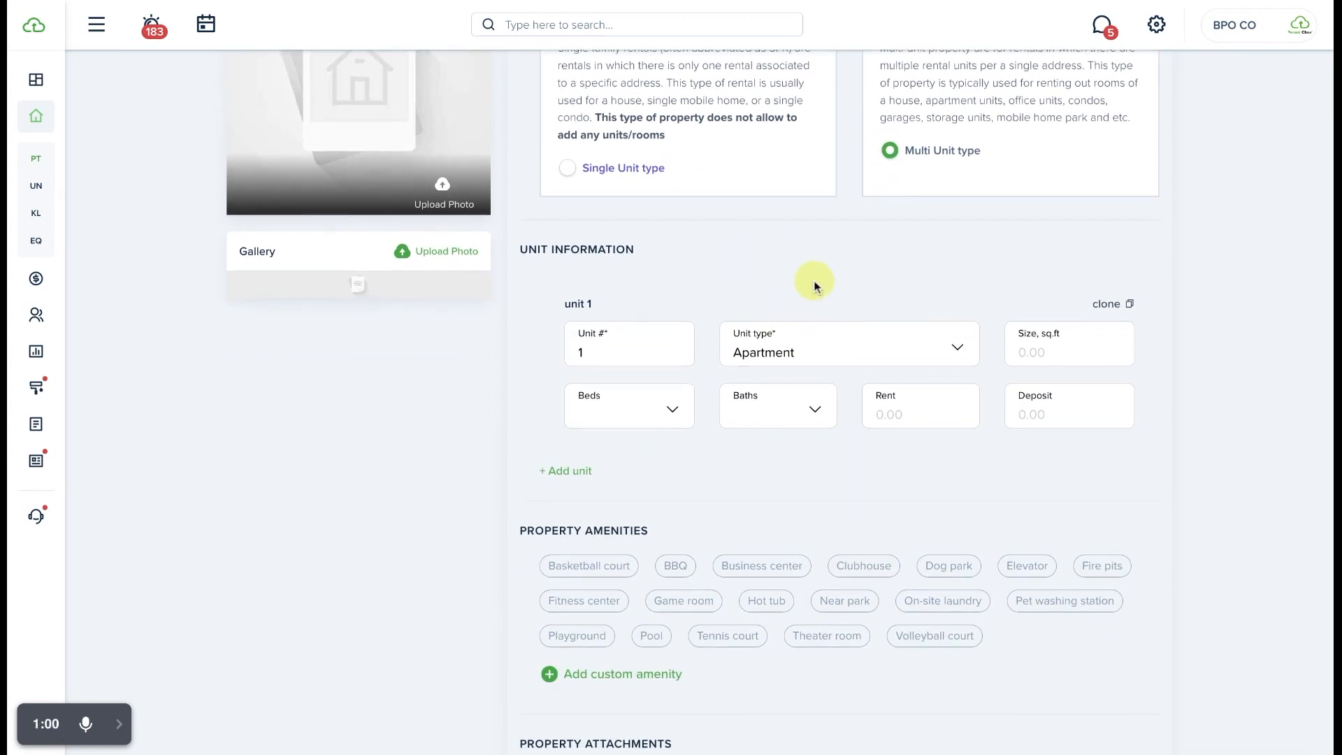
pyautogui.scroll(-1, 815, 283)
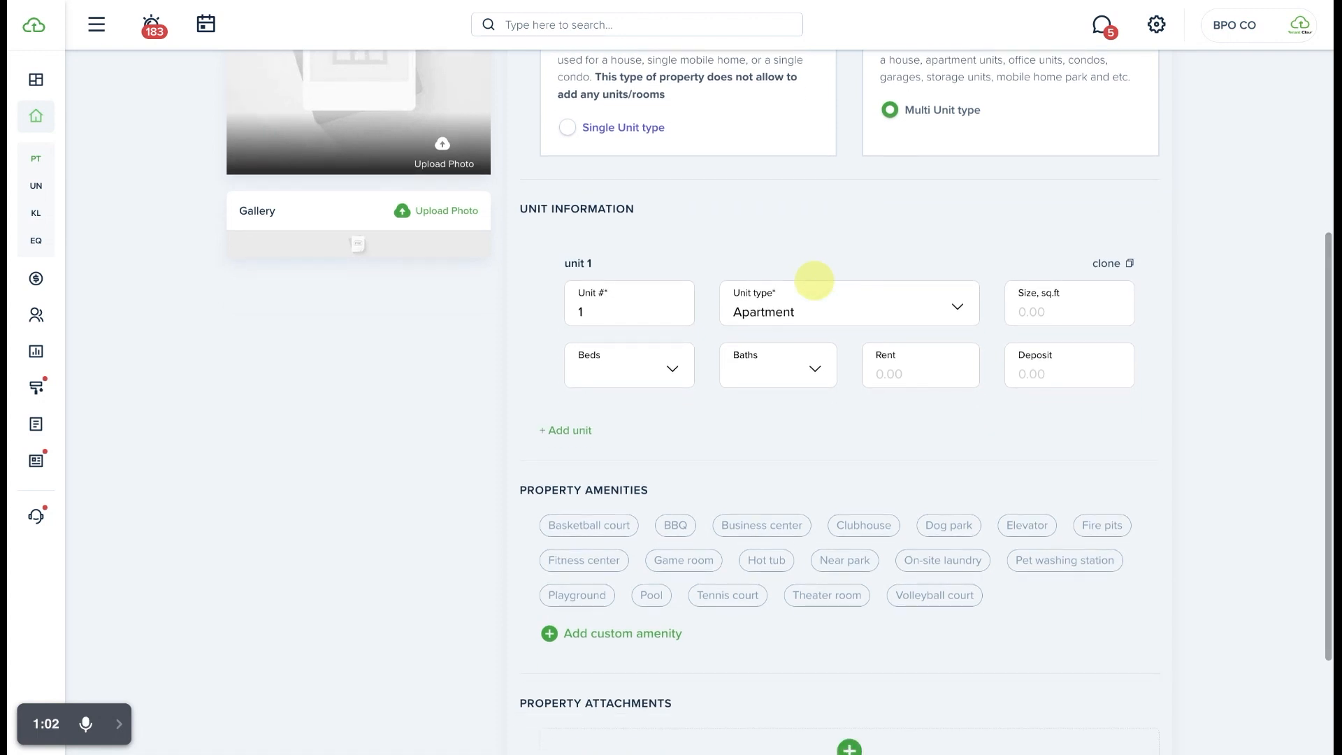
pyautogui.click(571, 431)
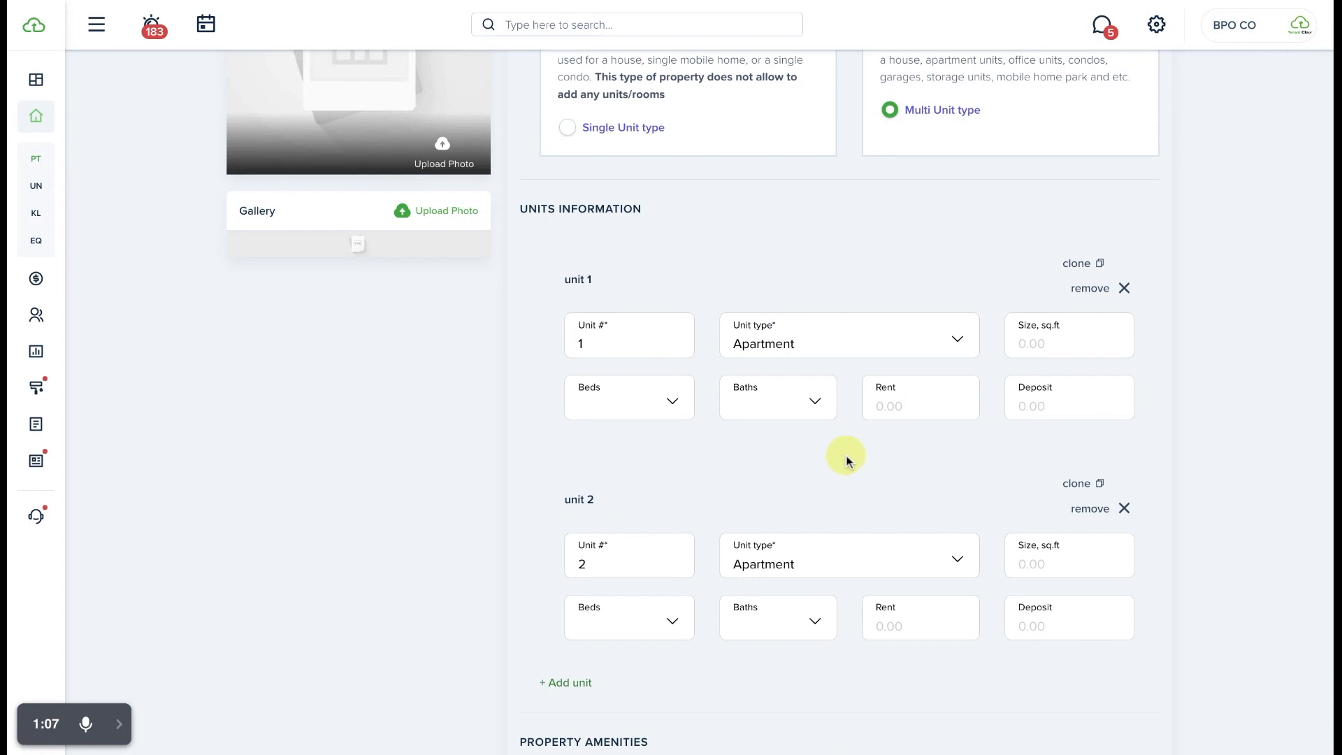
# - Fill in unit 1 with size 500 sq.ft, Studio beds, 1 bath, $750 rent and $500 deposit
pyautogui.click(1048, 338)
pyautogui.write('500')
pyautogui.click(638, 397)
pyautogui.click(627, 480)
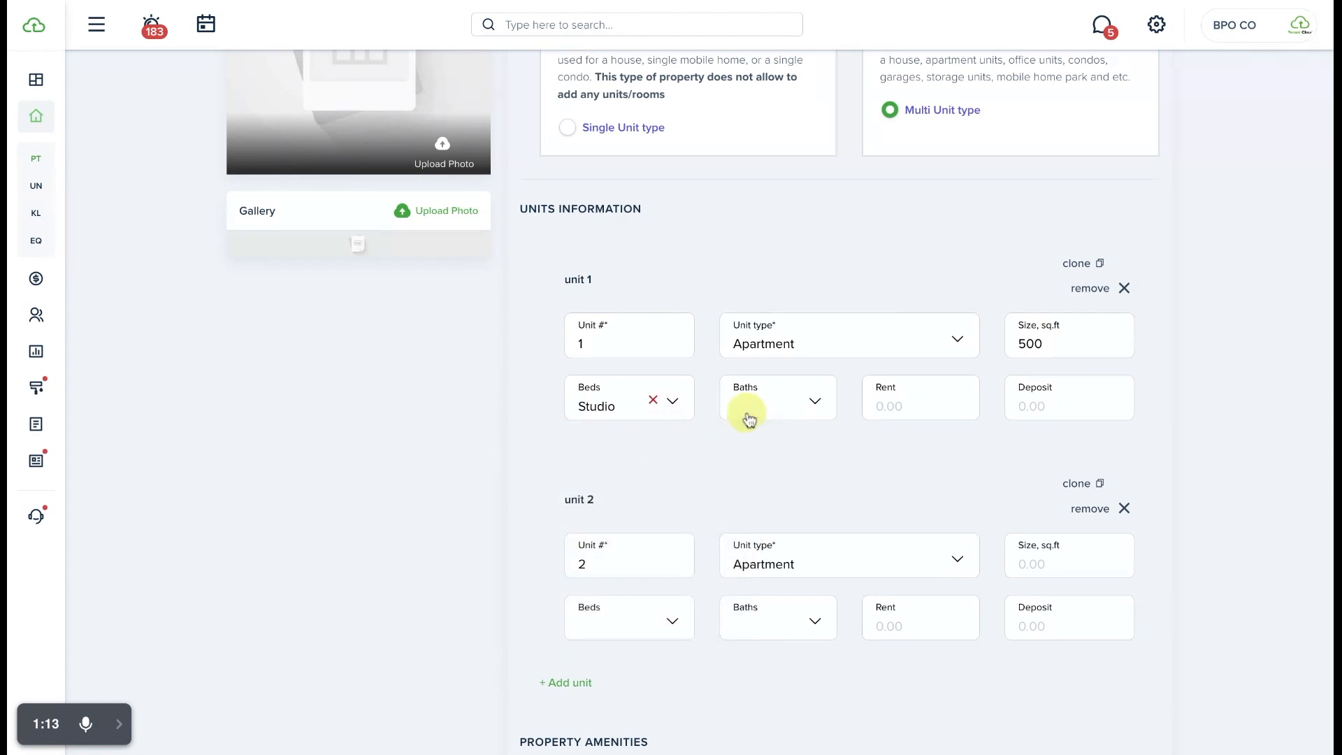
pyautogui.click(747, 418)
pyautogui.click(767, 531)
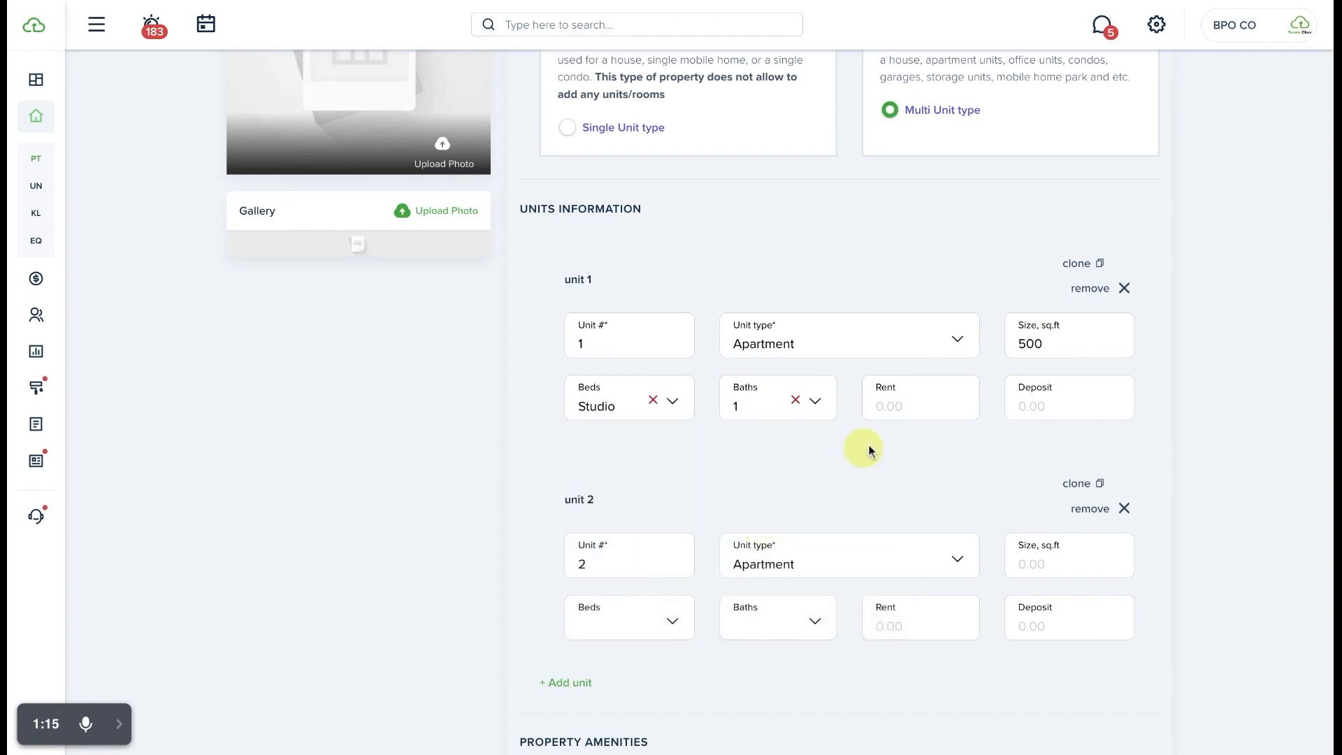
pyautogui.click(913, 400)
pyautogui.write('750')
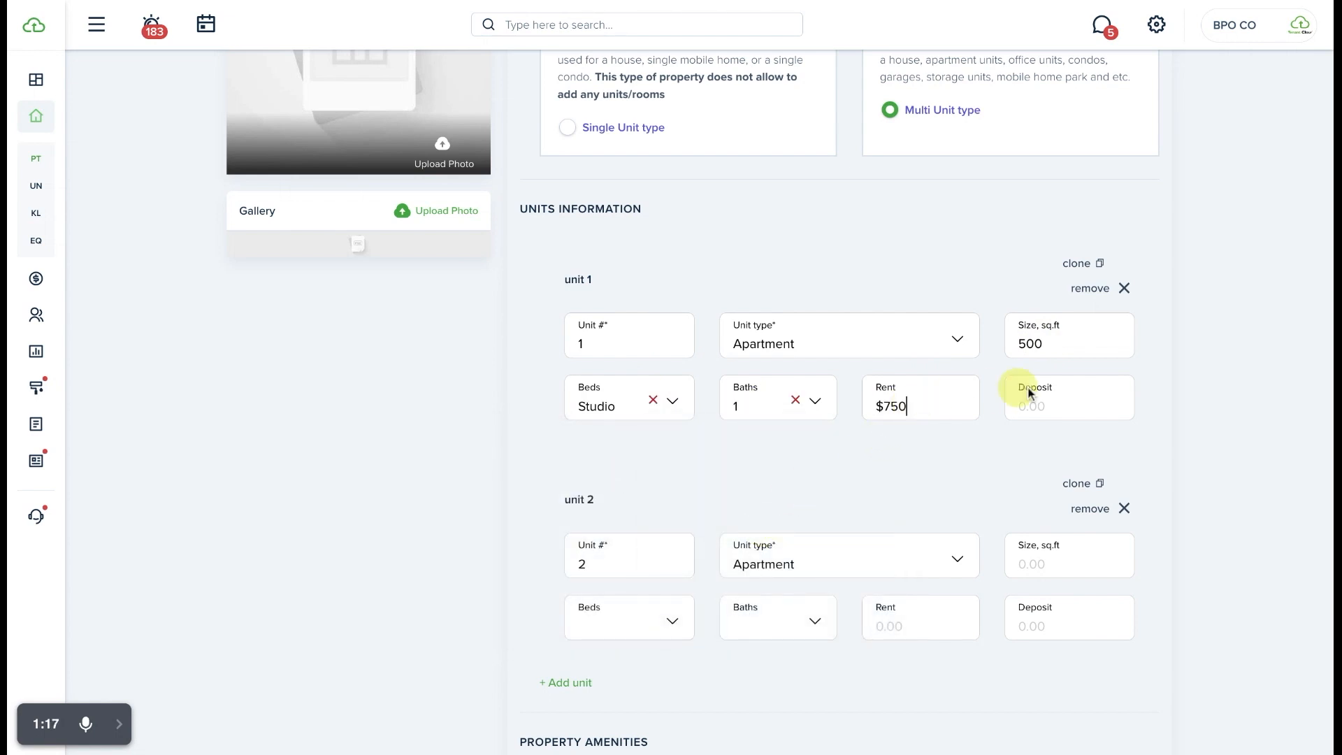
pyautogui.click(1069, 395)
pyautogui.write('500')
pyautogui.click(1216, 345)
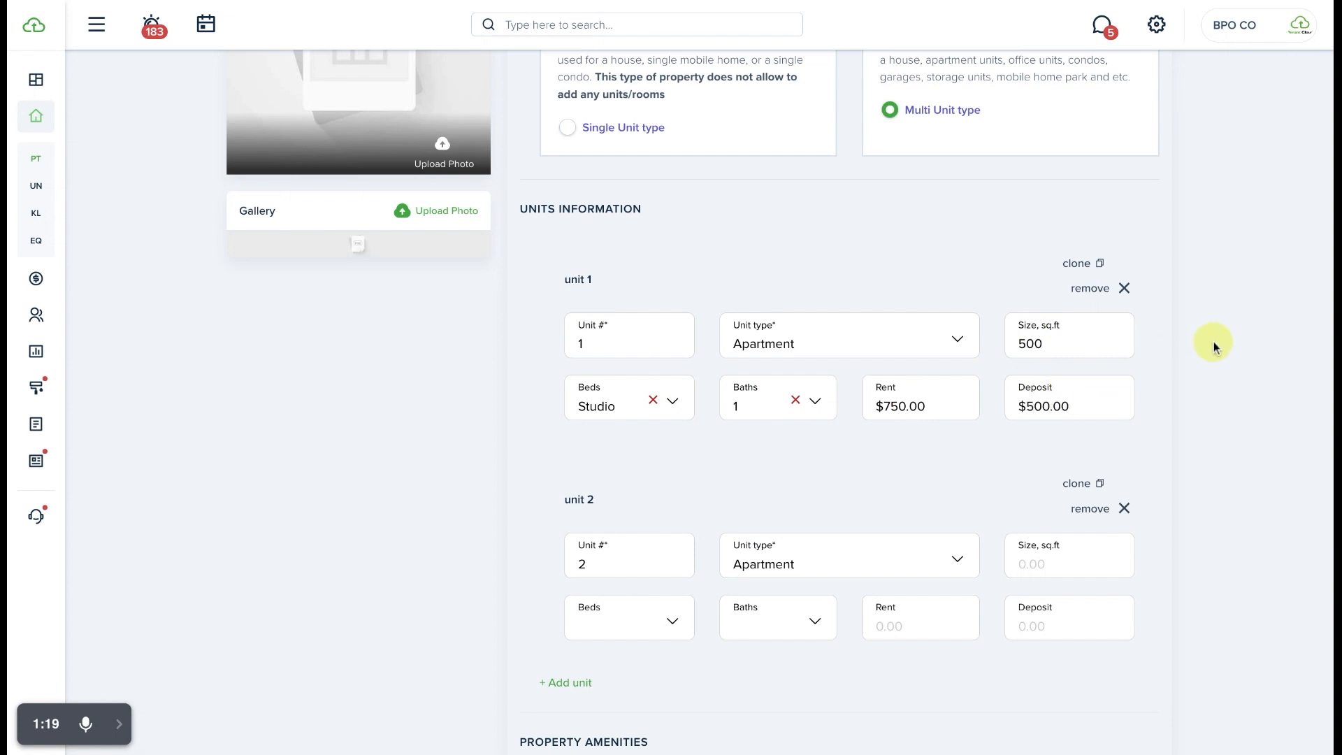
# - Clone unit 1, select the cloned unit's number, and look over the amenities and attachments sections
pyautogui.click(1080, 267)
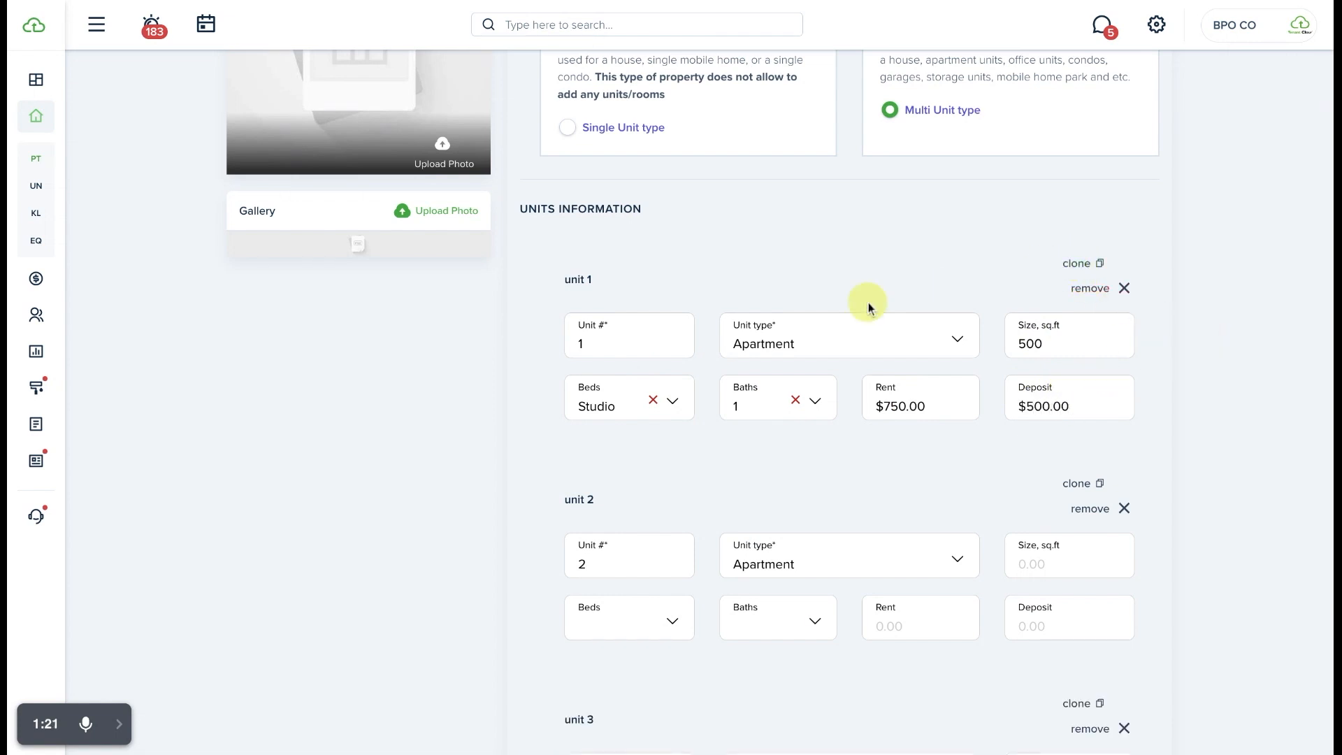
pyautogui.scroll(-3, 869, 308)
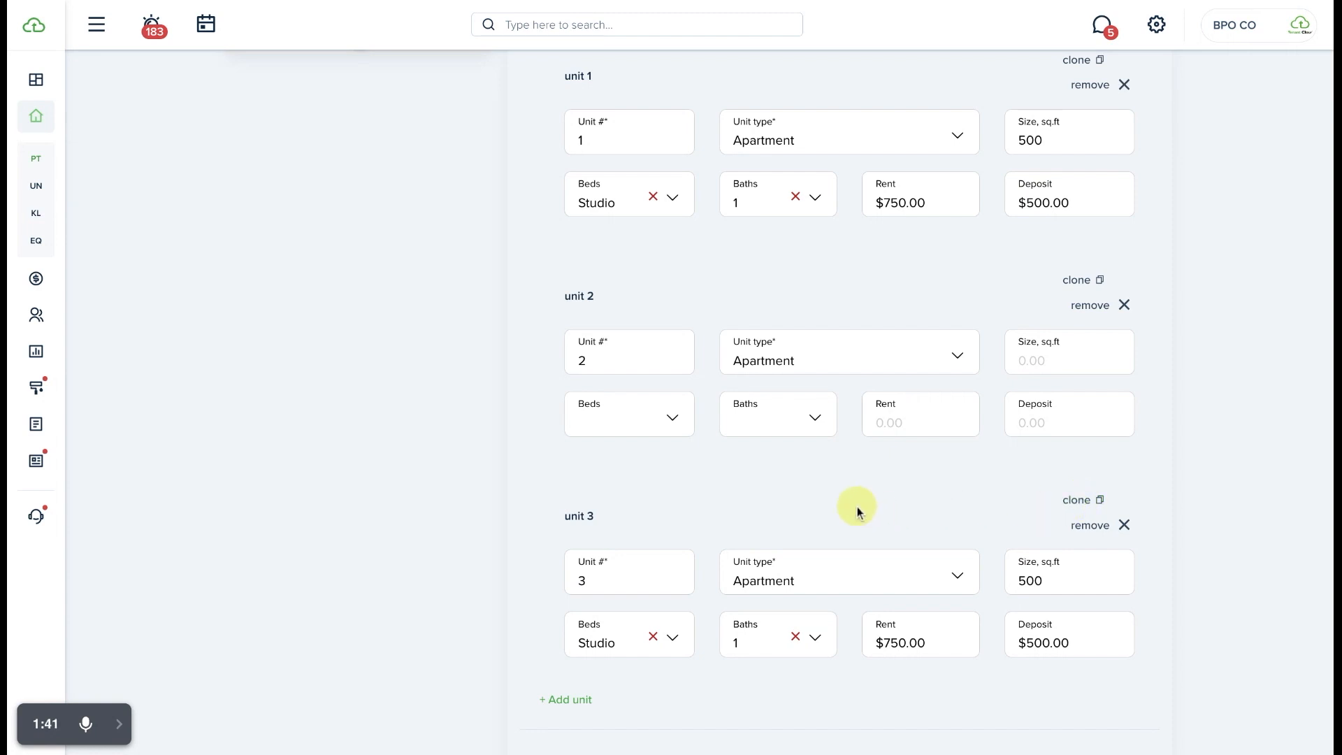
pyautogui.doubleClick(630, 581)
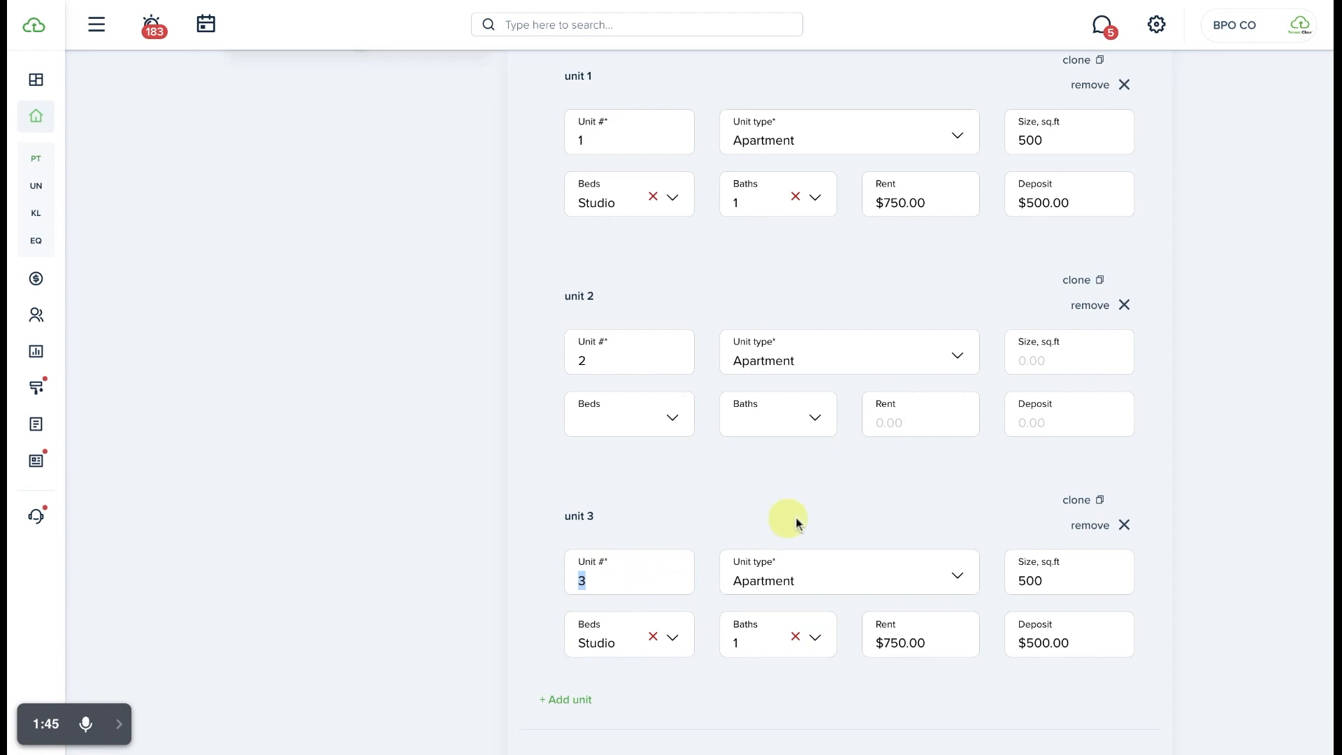
pyautogui.scroll(-3, 836, 509)
pyautogui.scroll(-4, 835, 512)
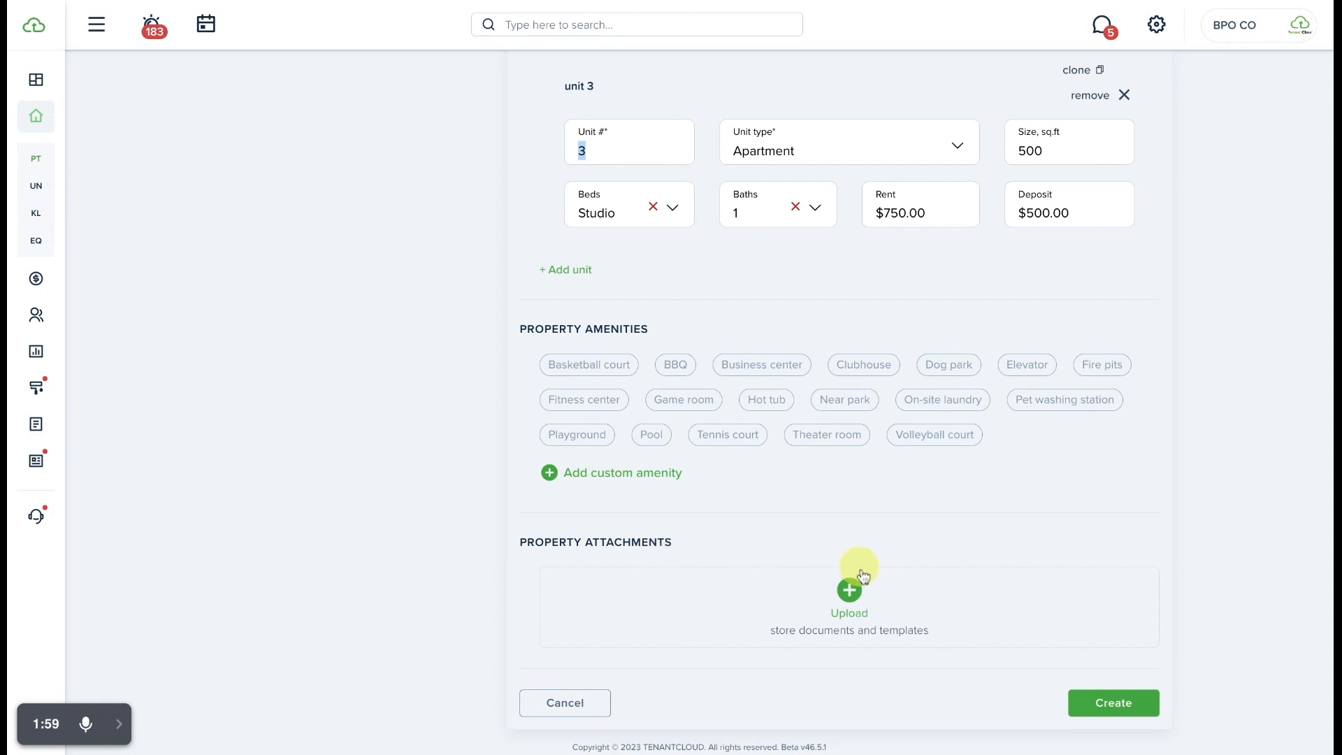
# - Name the property "Test Property Multi-Family" and fill in its address
pyautogui.scroll(8, 851, 589)
pyautogui.scroll(7, 851, 590)
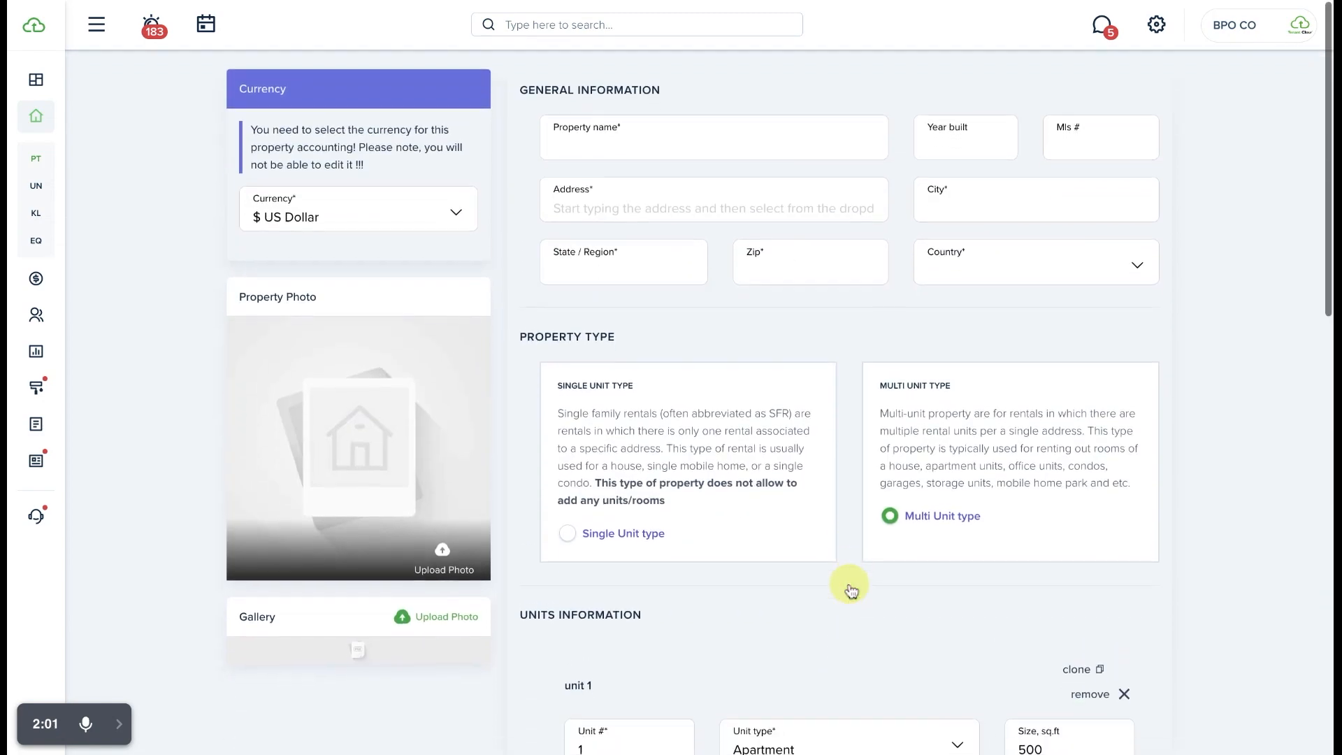
pyautogui.click(691, 141)
pyautogui.write('Test Property Multi-Family')
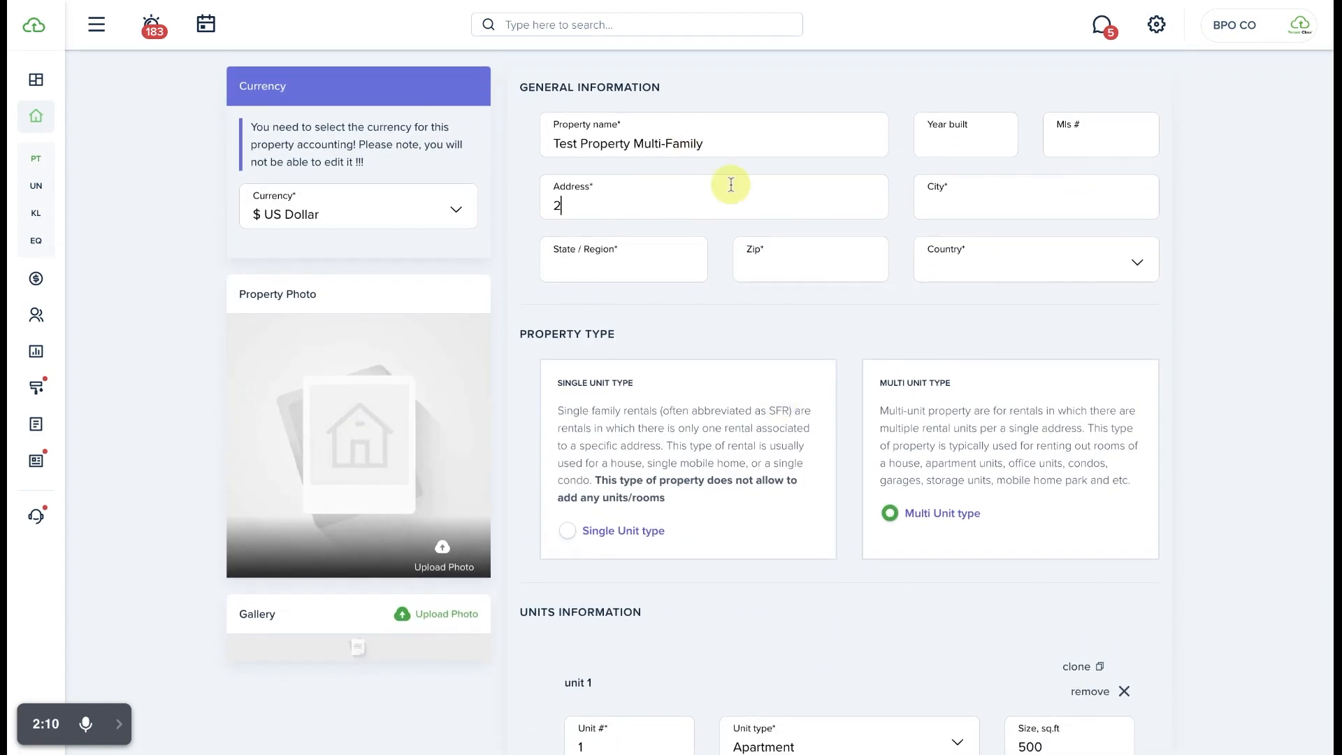
# - Upload the house picture as the property photo and add it to the property's gallery
pyautogui.scroll(-6, 772, 200)
pyautogui.click(447, 137)
pyautogui.scroll(6, 833, 237)
pyautogui.click(442, 614)
# - Create the property after reviewing the form, and dismiss the dialog offering to move in or find a tenant
pyautogui.scroll(-13, 833, 365)
pyautogui.scroll(13, 797, 247)
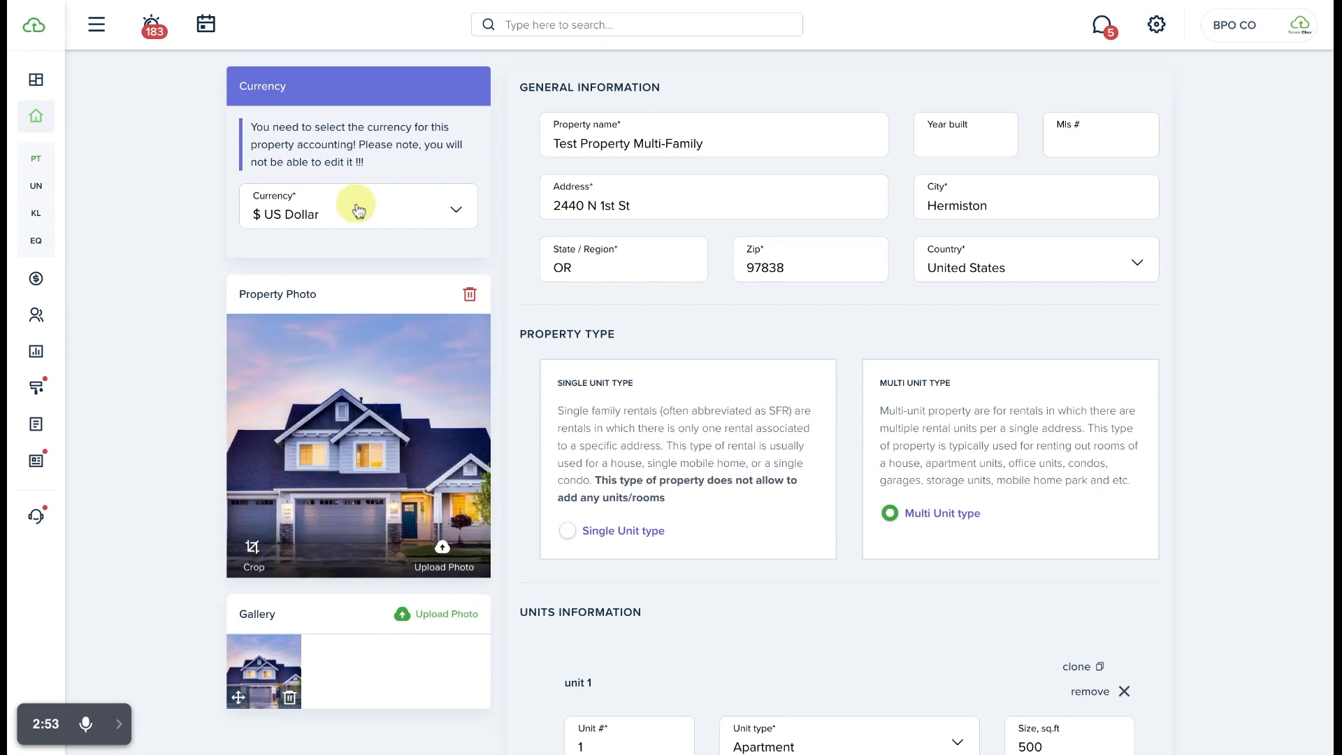
pyautogui.scroll(-15, 855, 354)
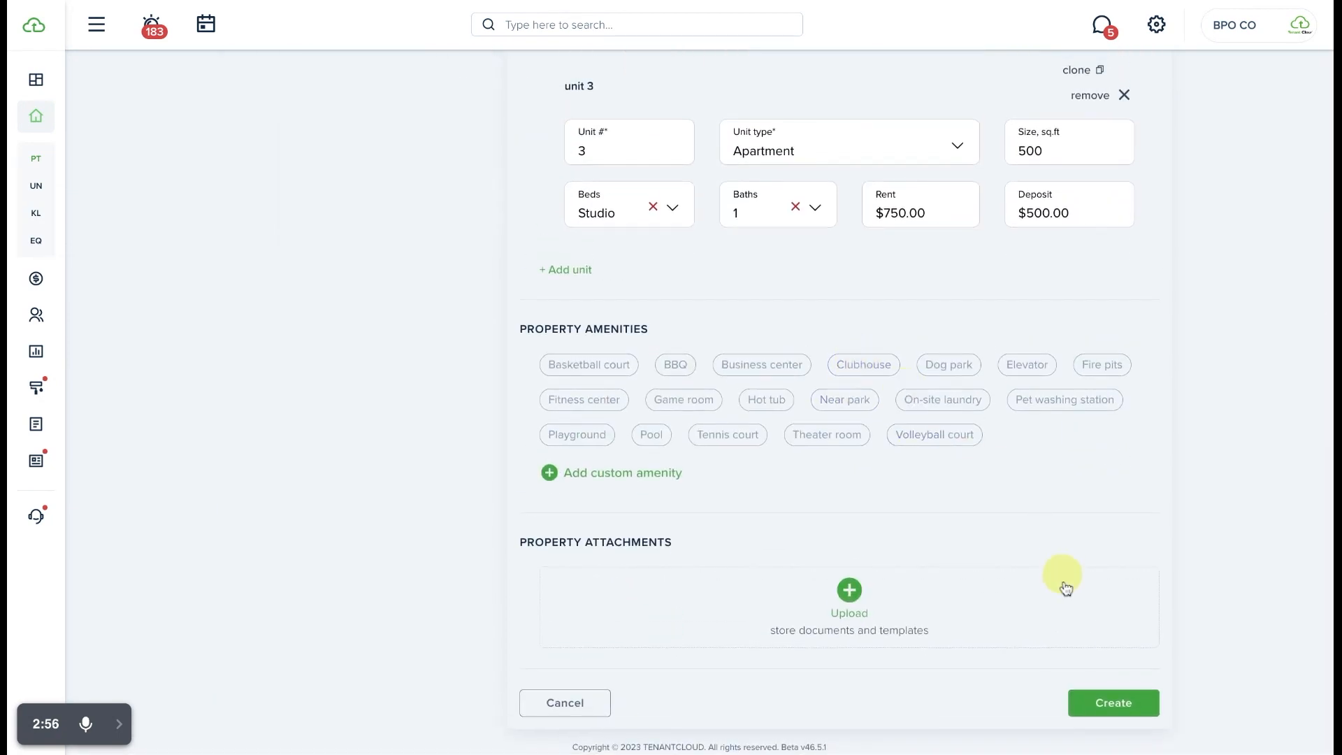
pyautogui.click(1119, 708)
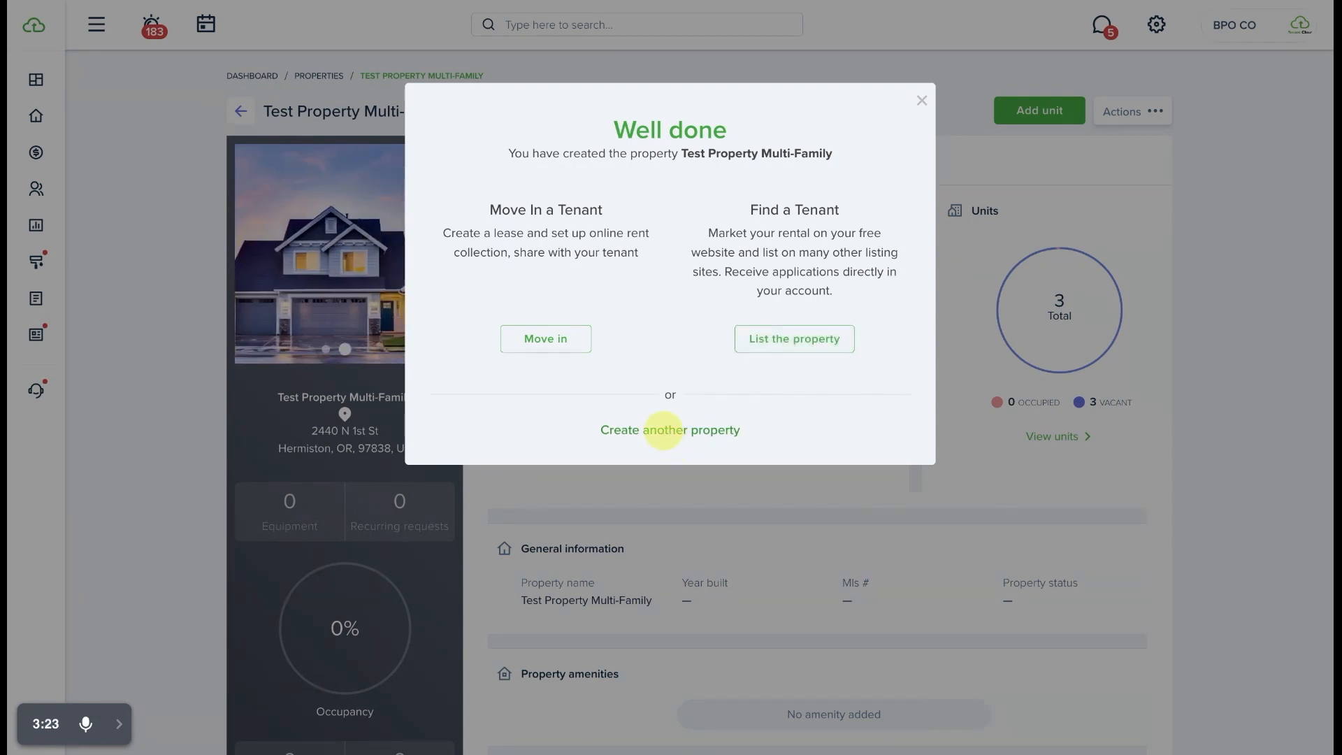
pyautogui.click(921, 103)
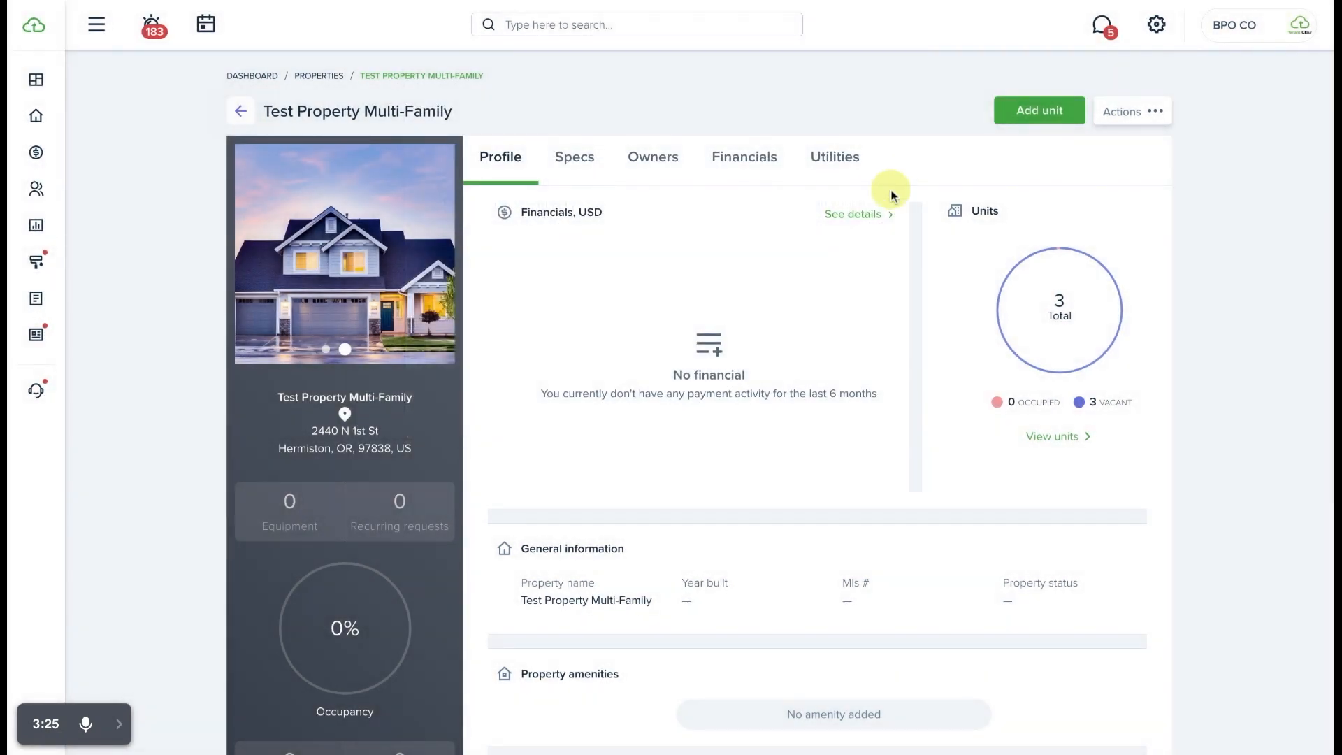
# - View the actions available for the new property and examine its profile down to the assigned team section
pyautogui.click(1140, 111)
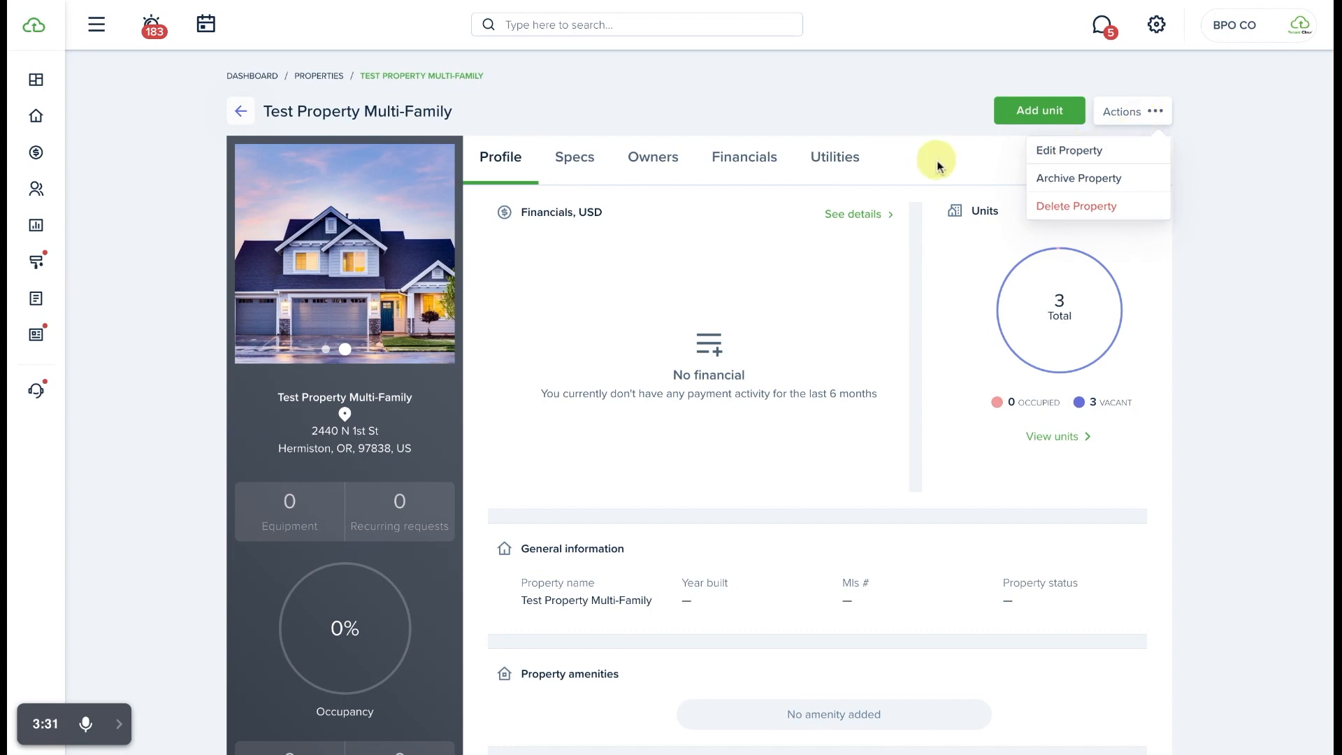
pyautogui.scroll(-3, 935, 165)
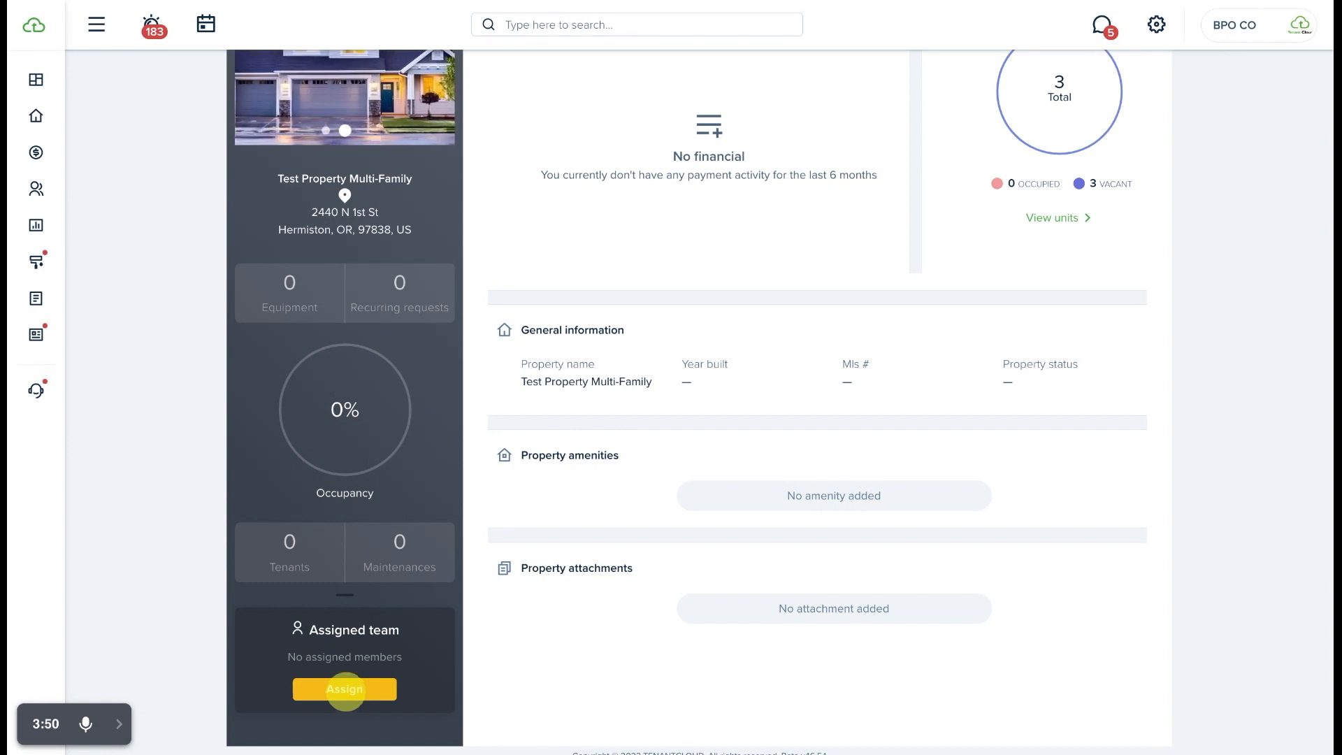
pyautogui.scroll(1, 573, 492)
pyautogui.scroll(3, 573, 492)
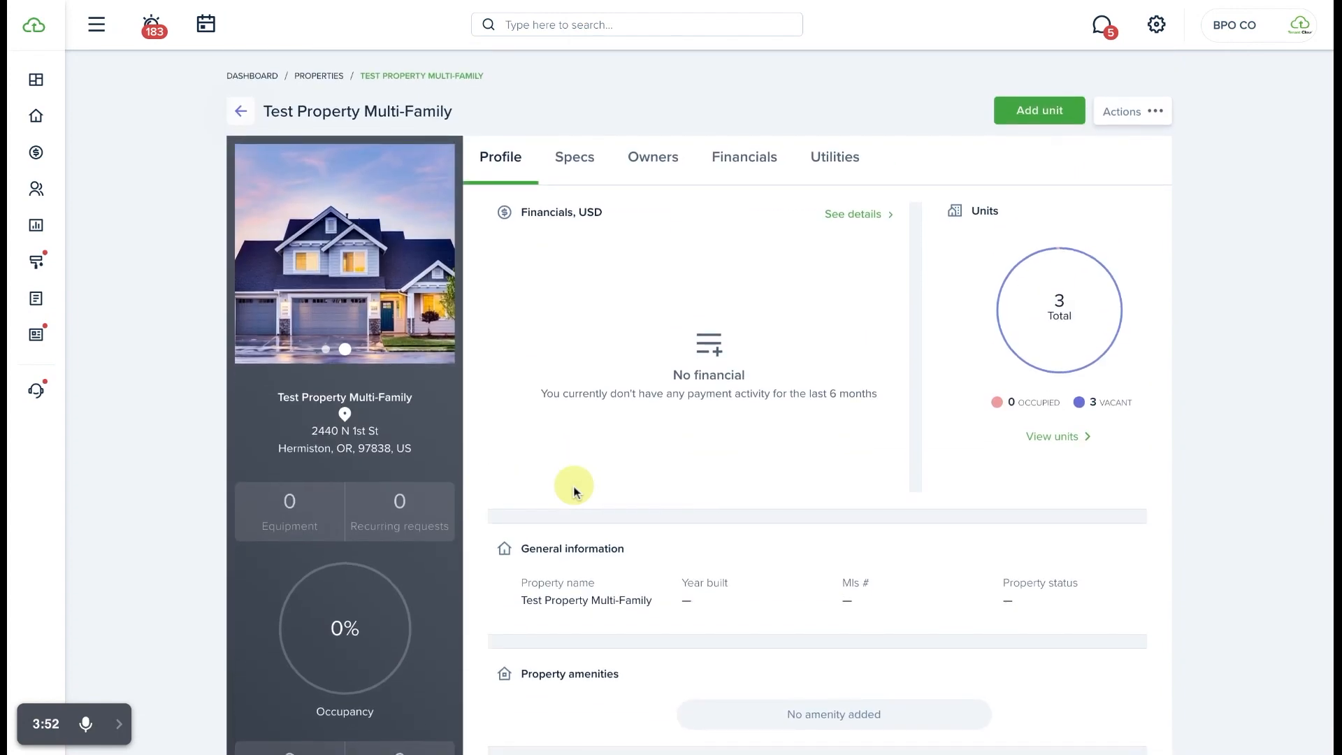